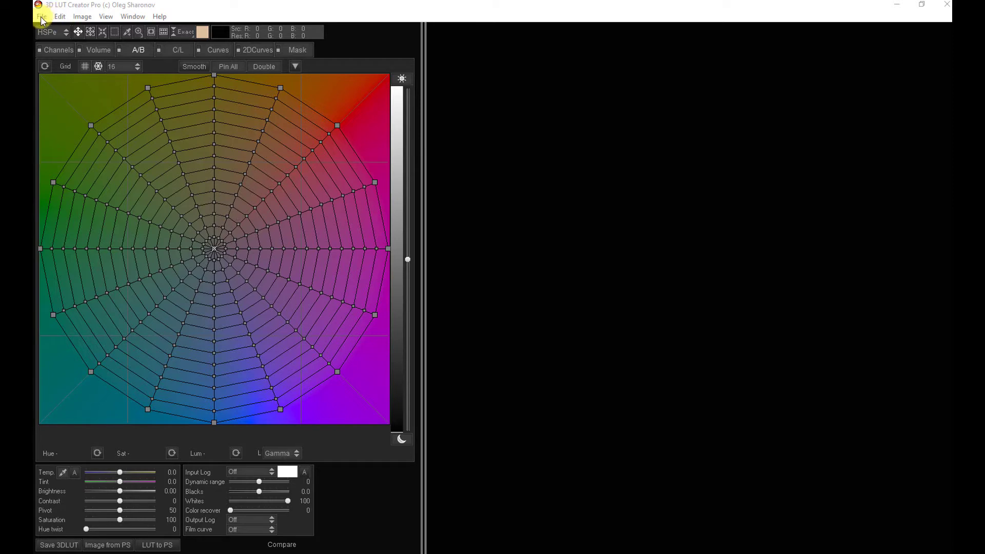
# - Open File > Preferences and move the dialog to the right of the colour grid
pyautogui.click(41, 18)
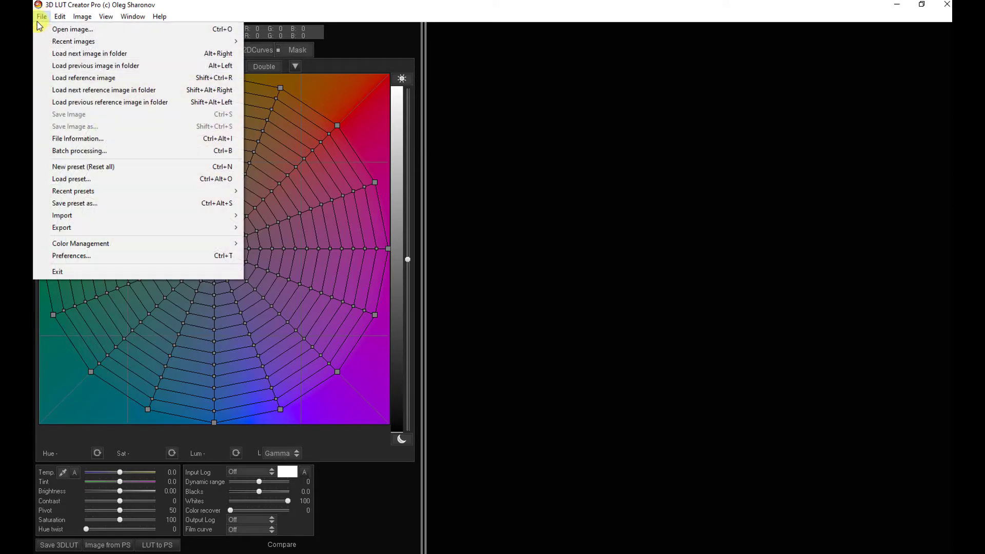
pyautogui.click(88, 254)
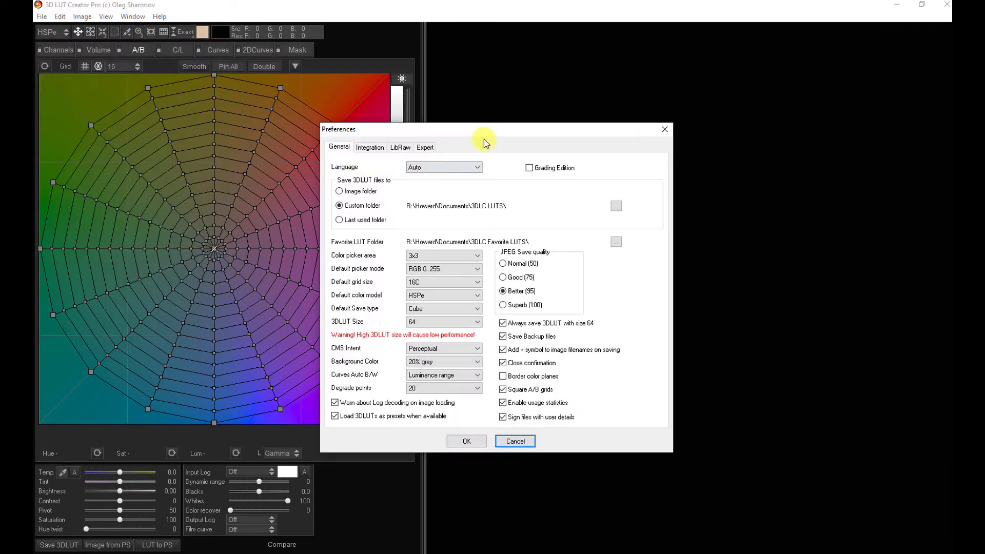
pyautogui.moveTo(485, 140); pyautogui.dragTo(610, 141)
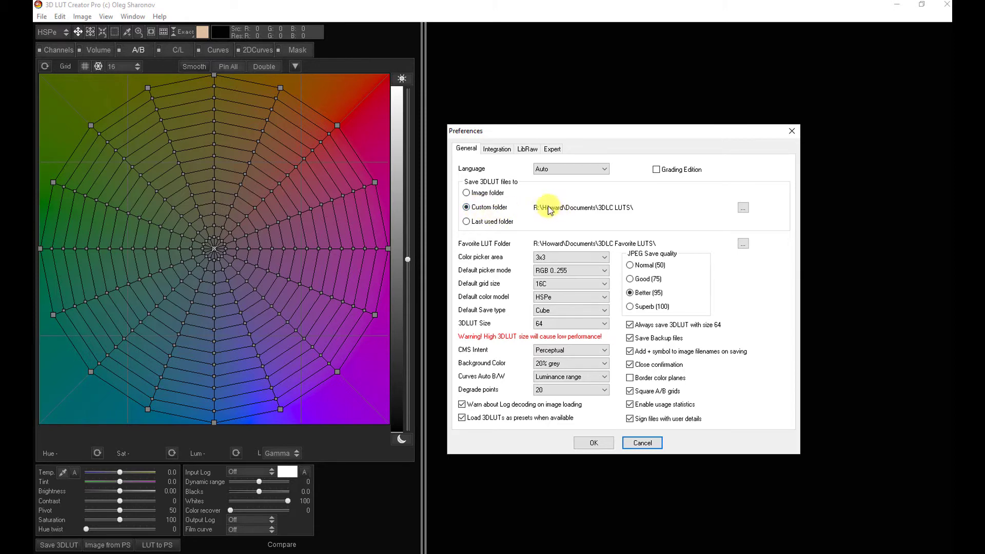
pyautogui.click(743, 208)
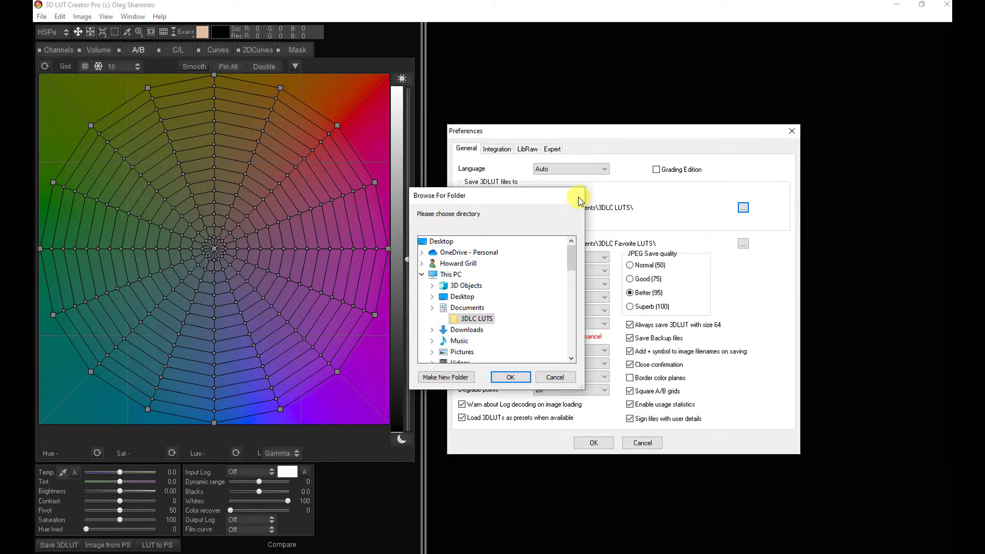
pyautogui.click(577, 196)
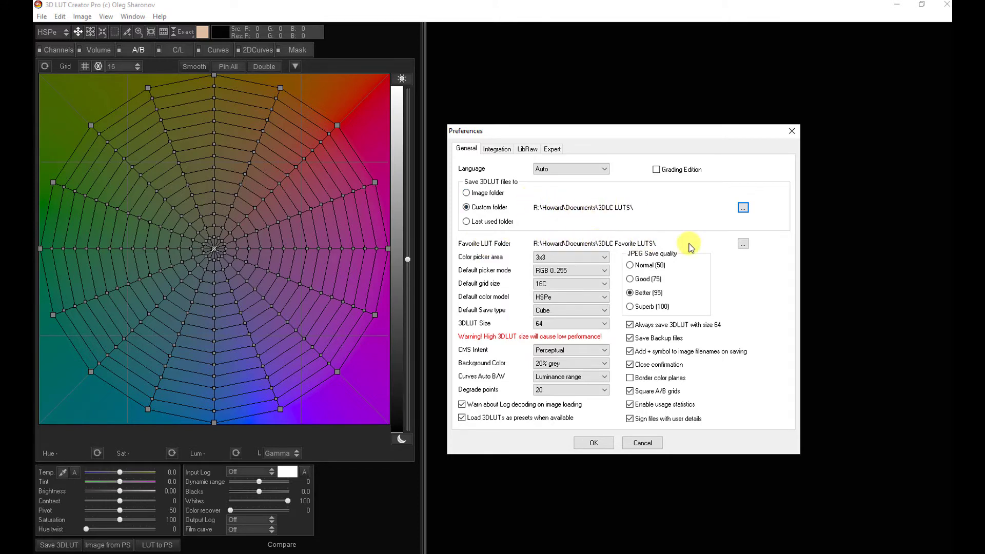
pyautogui.click(742, 244)
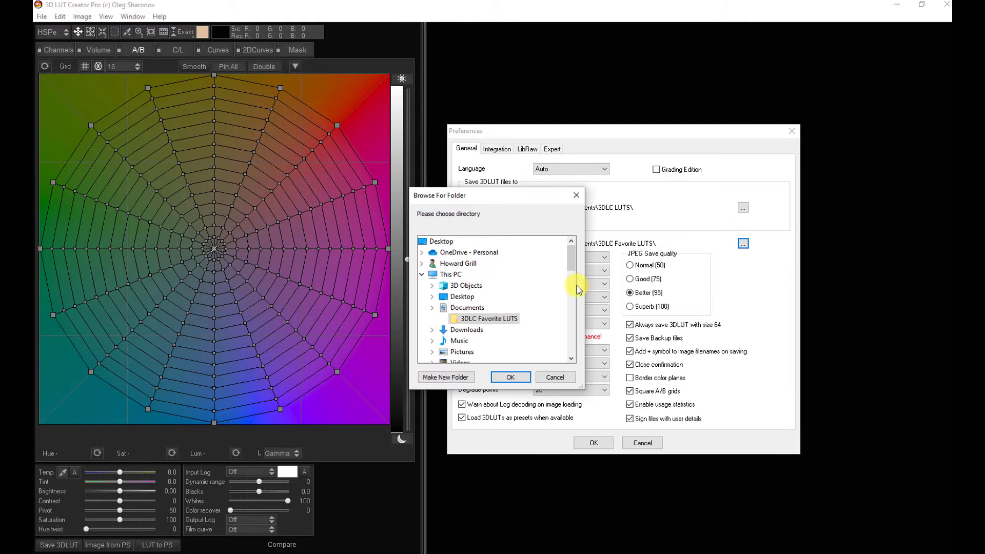
pyautogui.click(576, 196)
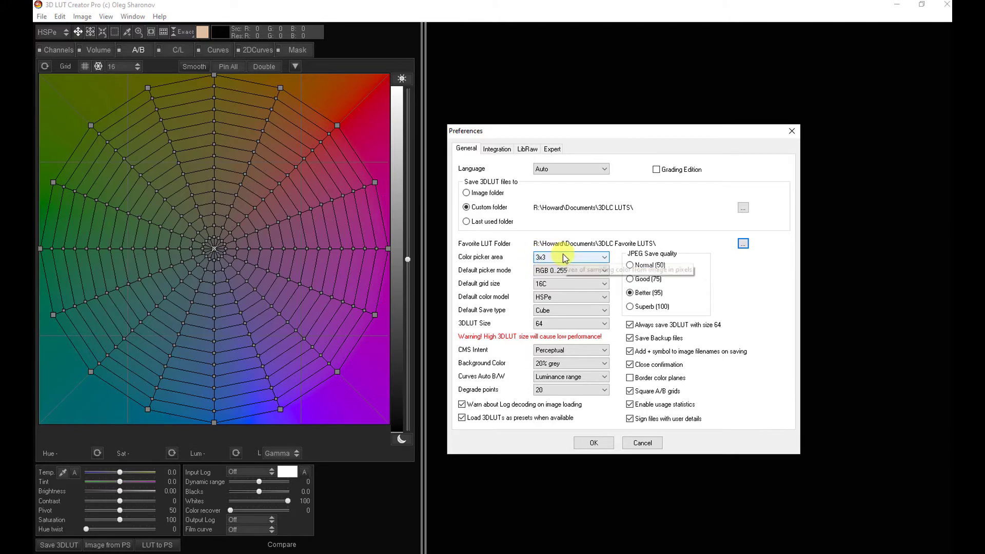
pyautogui.click(562, 258)
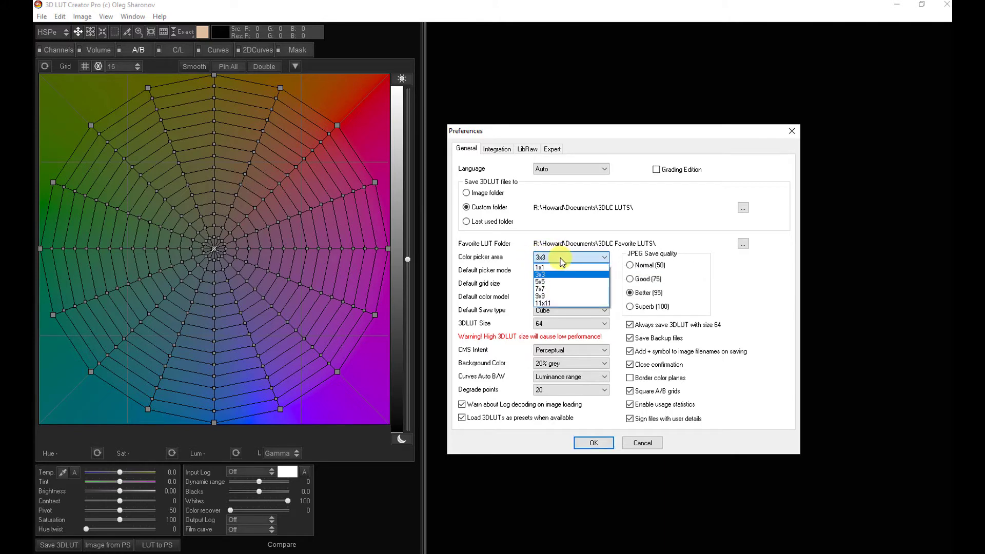
pyautogui.click(561, 260)
pyautogui.click(554, 260)
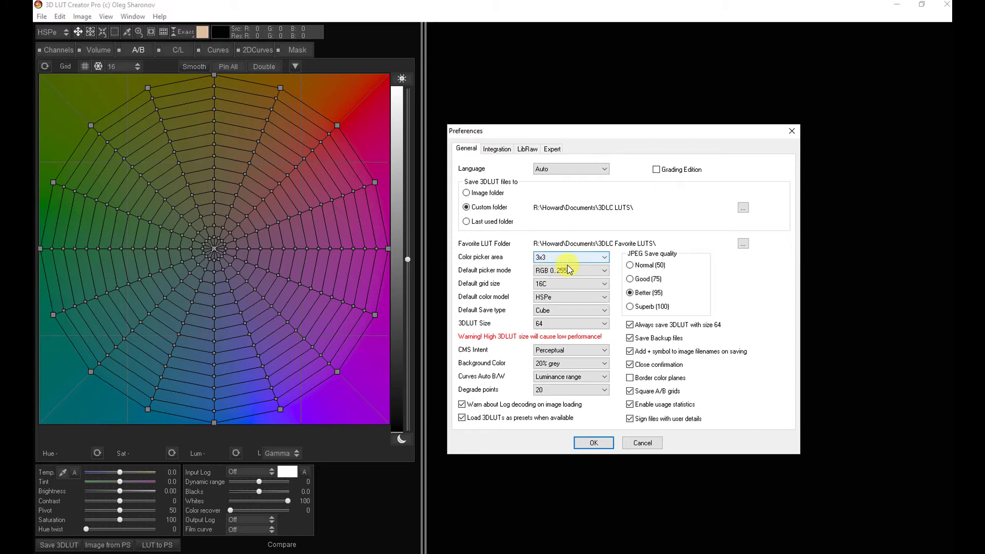
pyautogui.click(582, 257)
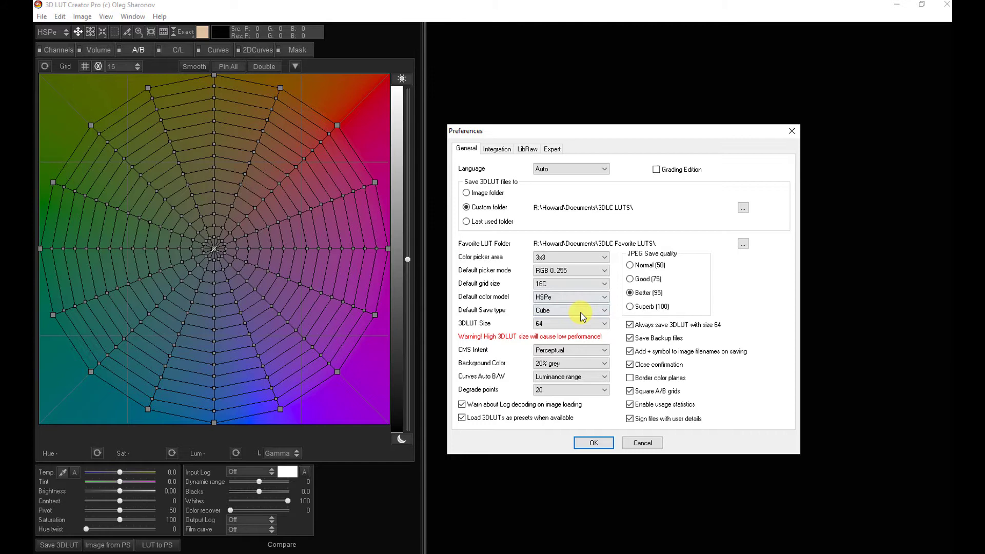
pyautogui.click(600, 283)
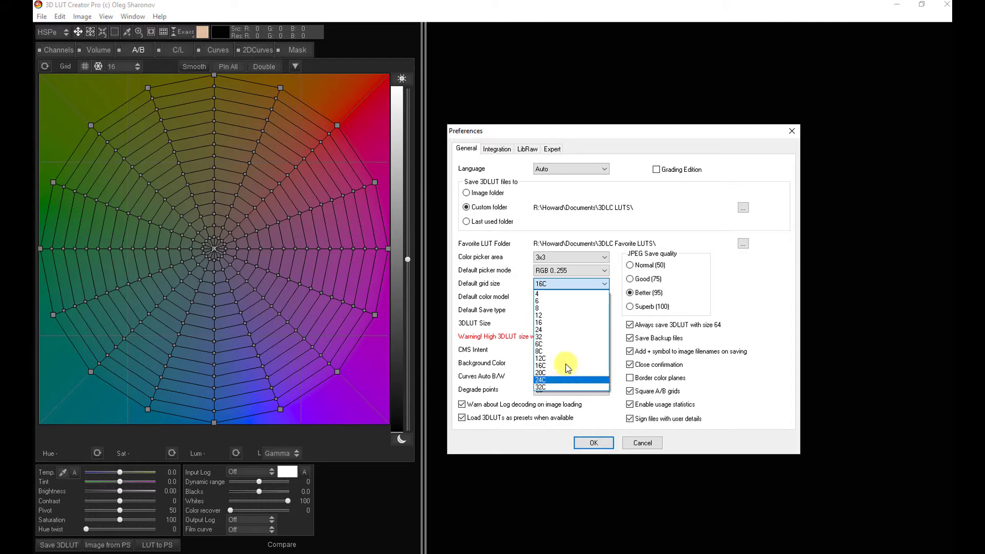
pyautogui.click(553, 286)
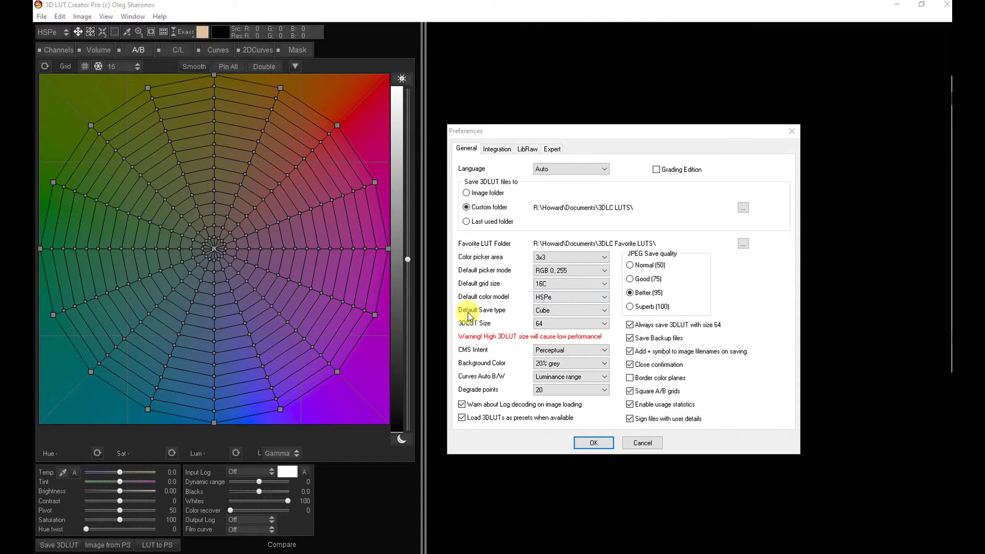
pyautogui.click(547, 313)
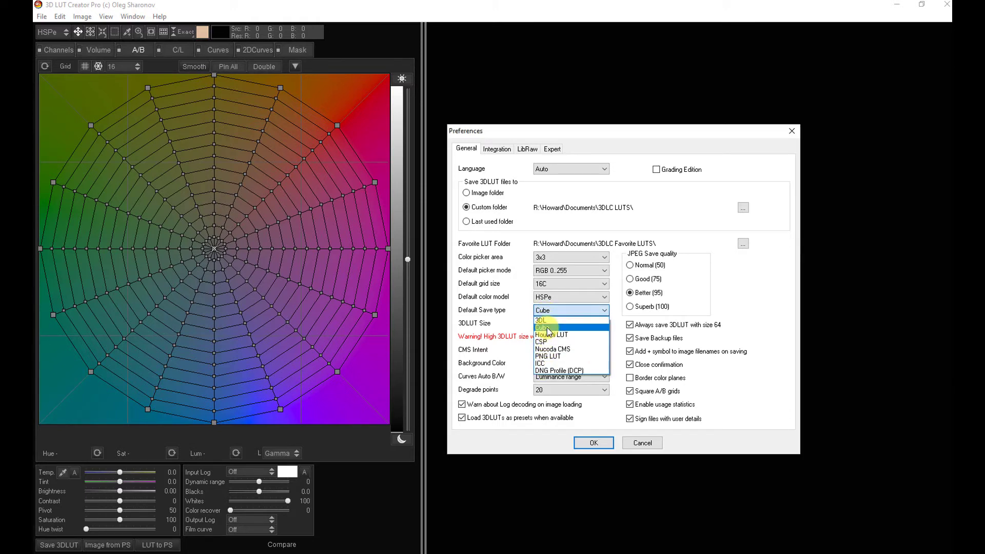
pyautogui.click(547, 327)
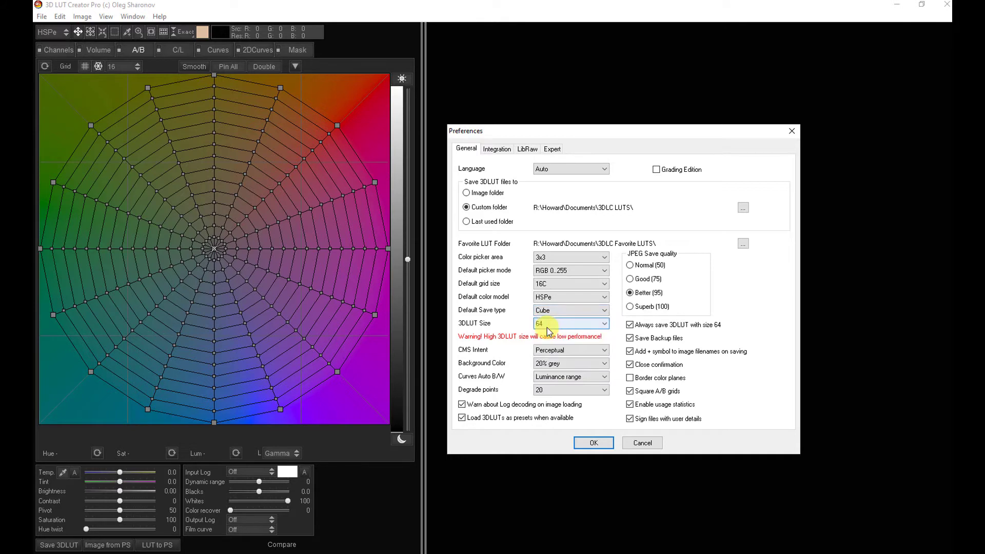
pyautogui.click(556, 313)
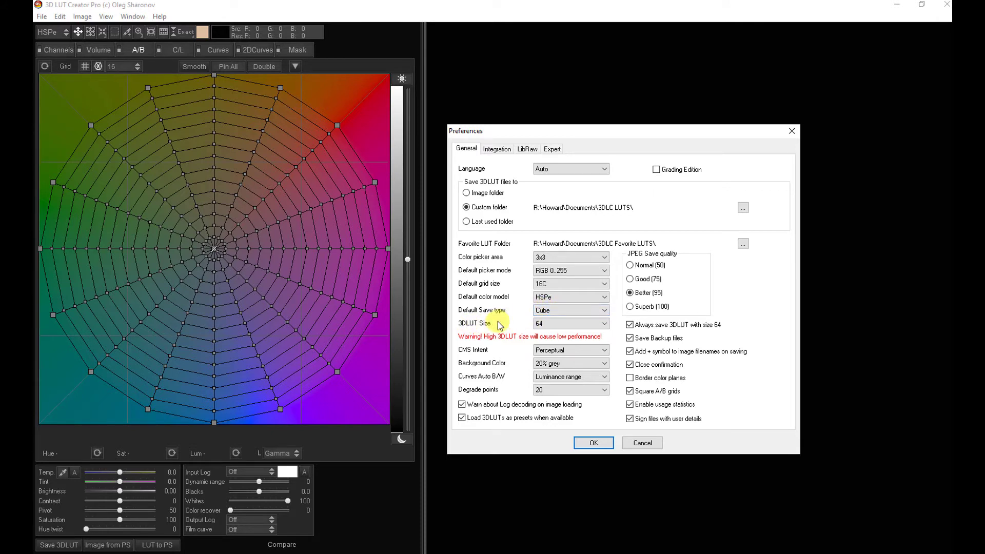
pyautogui.click(562, 324)
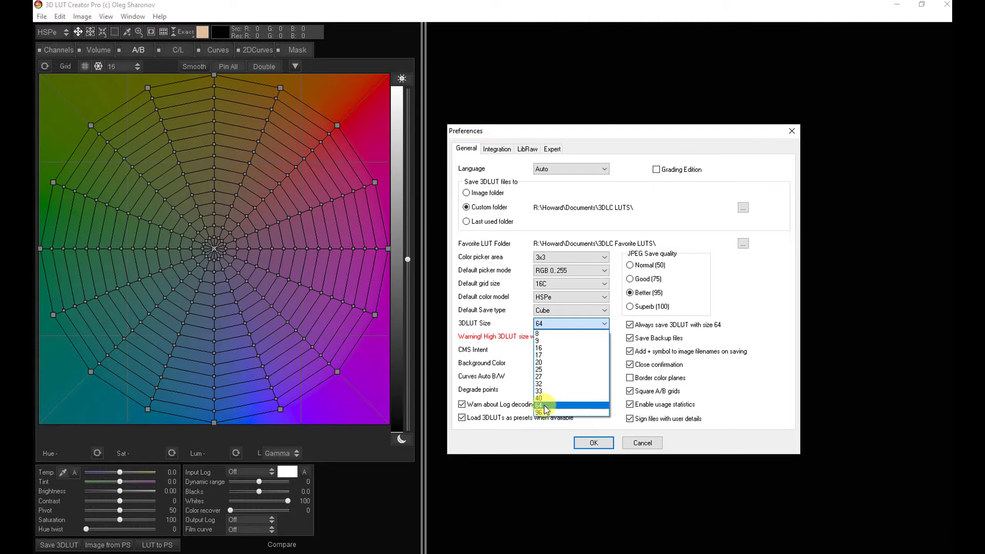
pyautogui.click(544, 407)
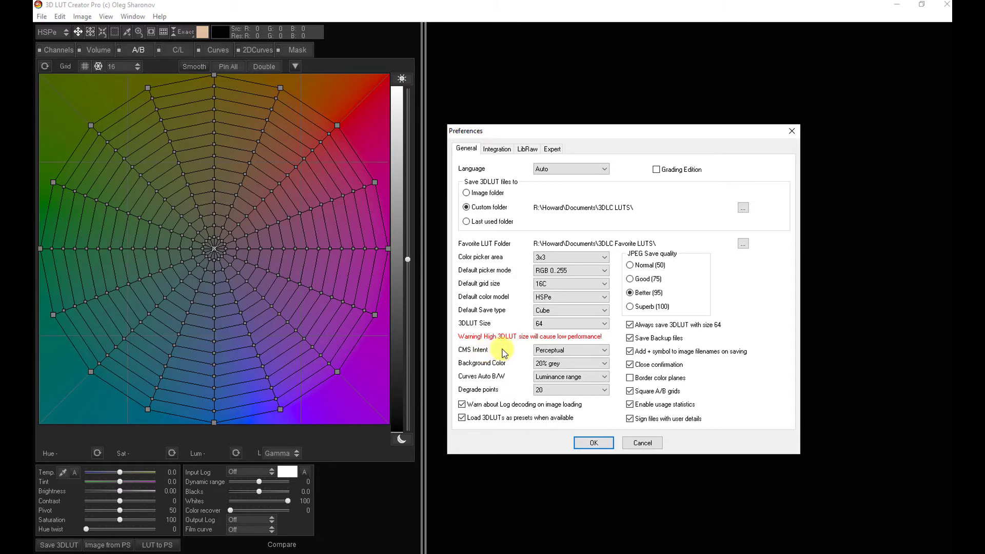
pyautogui.click(566, 349)
pyautogui.click(573, 359)
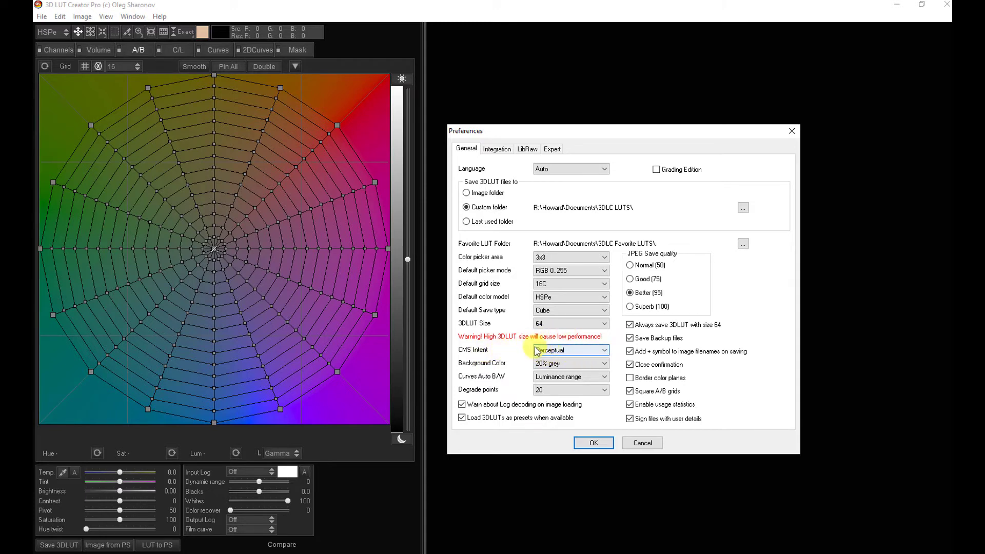
pyautogui.click(562, 351)
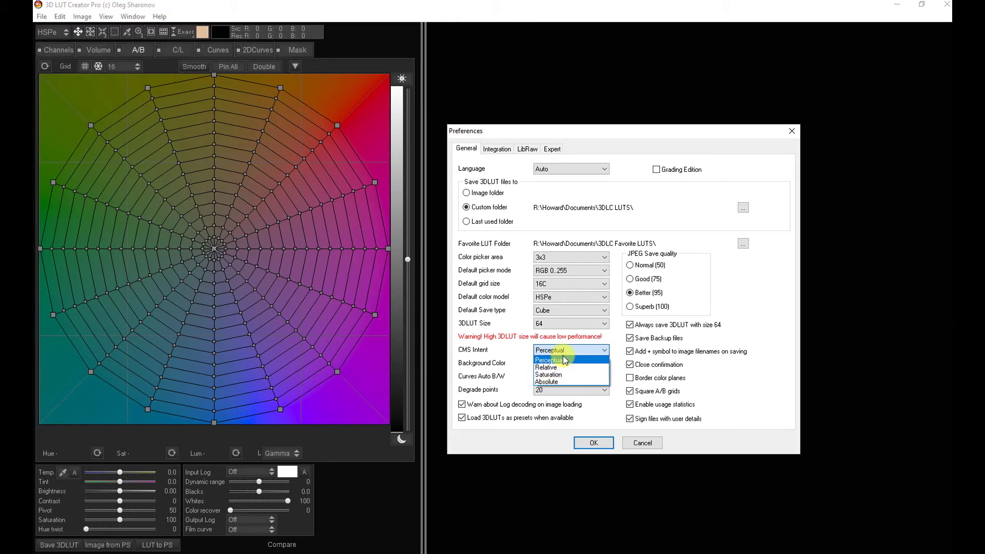
pyautogui.click(563, 359)
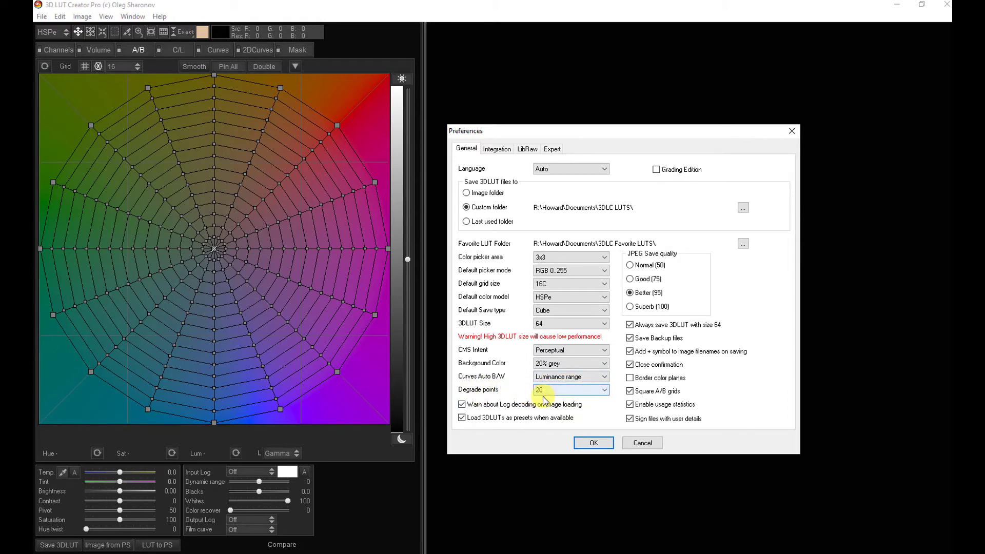
# - Toggle the General preferences warning about Log decoding when loading images
pyautogui.click(462, 406)
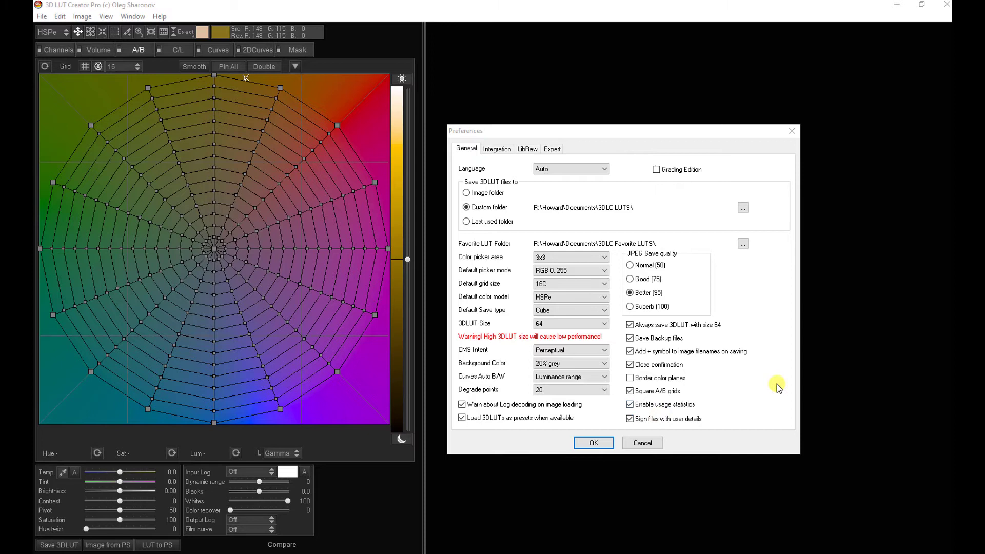
# - Switch Preferences to the Integration tab with the Custom Adobe Photoshop connection
pyautogui.click(497, 149)
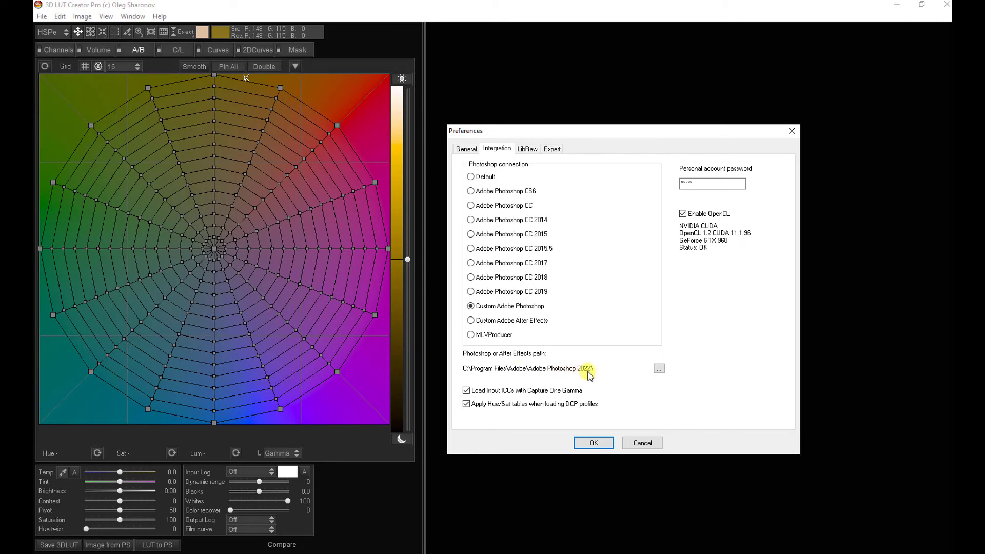
# - Browse to and confirm Program Files\Adobe\Adobe Photoshop 2022 as the Photoshop path
pyautogui.click(660, 369)
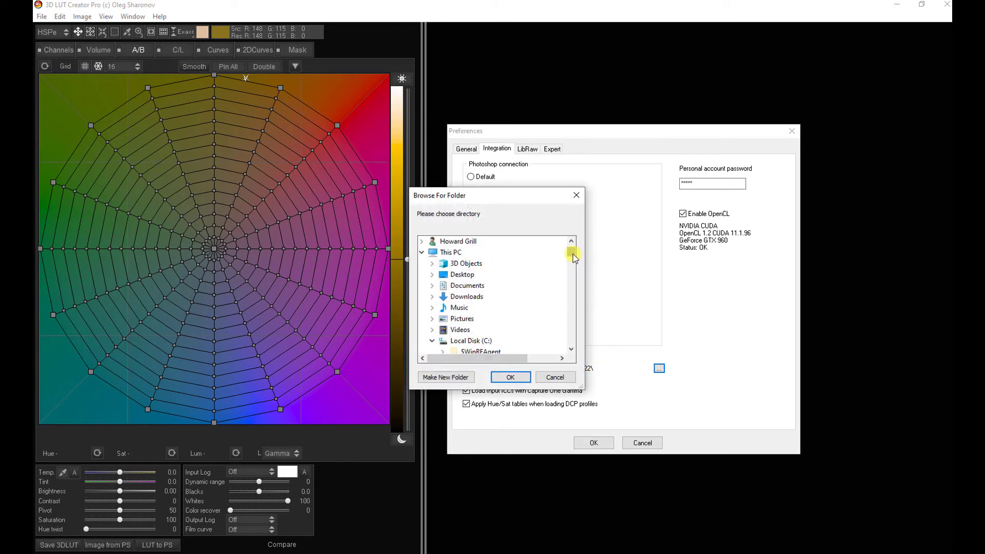
pyautogui.scroll(-2, 574, 259)
pyautogui.scroll(-1, 573, 259)
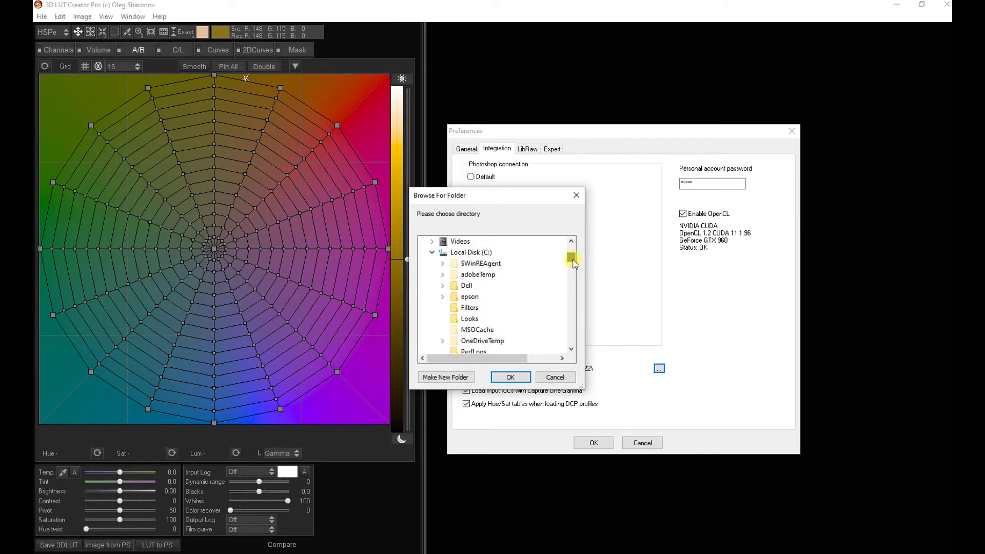
pyautogui.scroll(-3, 568, 253)
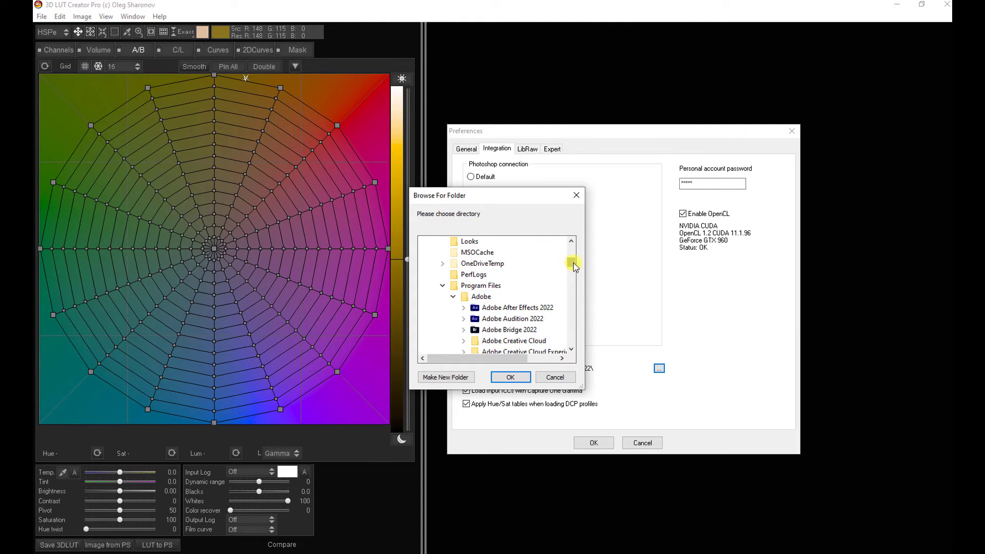
pyautogui.scroll(-1, 572, 267)
pyautogui.moveTo(572, 267); pyautogui.dragTo(573, 275)
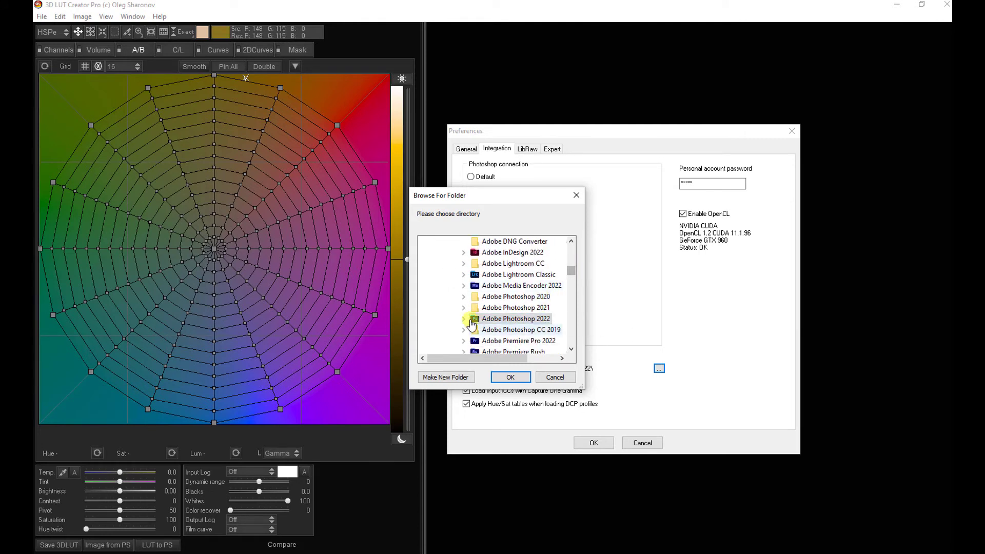
pyautogui.click(475, 320)
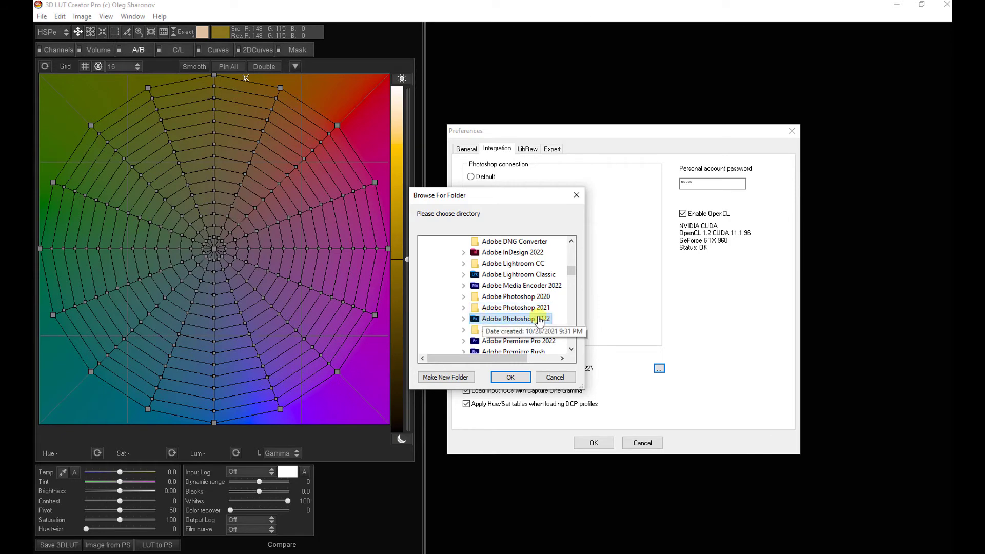
pyautogui.click(510, 377)
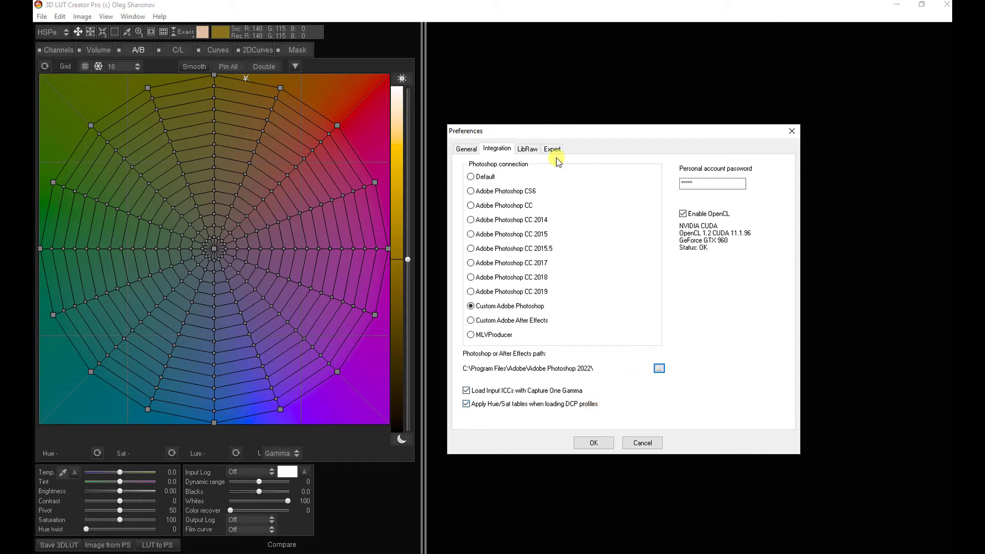
# - Look through the LibRaw tab, then show the Expert preferences tab
pyautogui.click(529, 149)
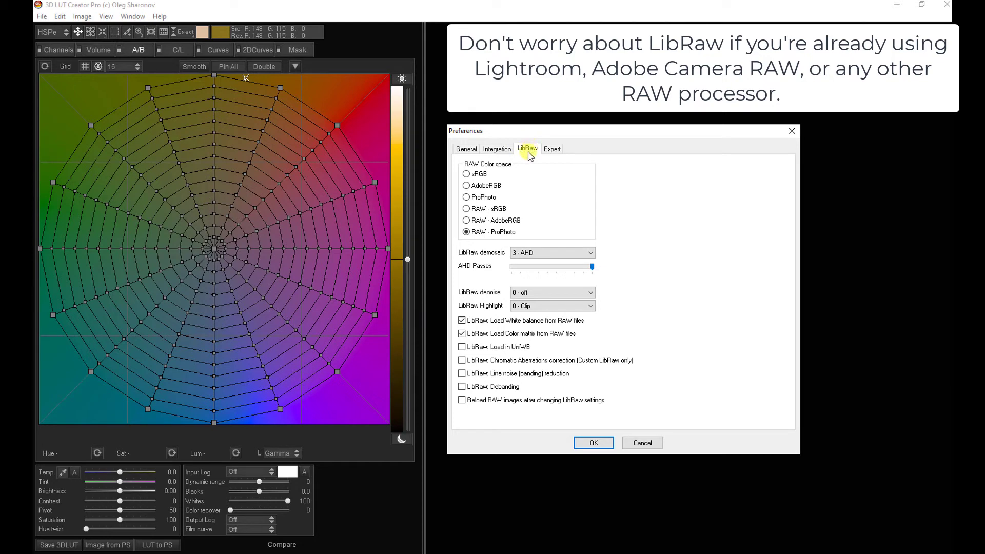
pyautogui.click(553, 149)
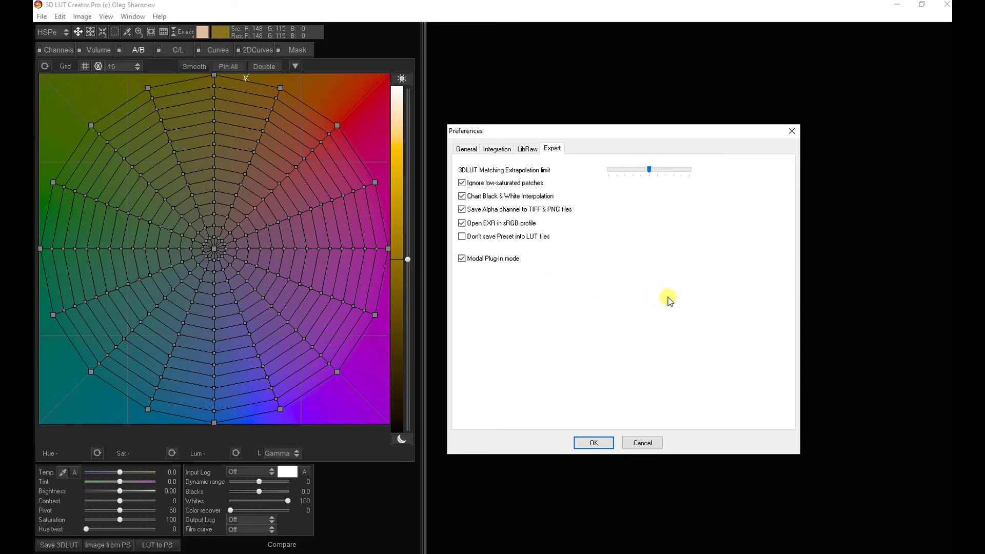
# - Close the Preferences dialog to return to the A/B colour grid workspace
pyautogui.click(636, 442)
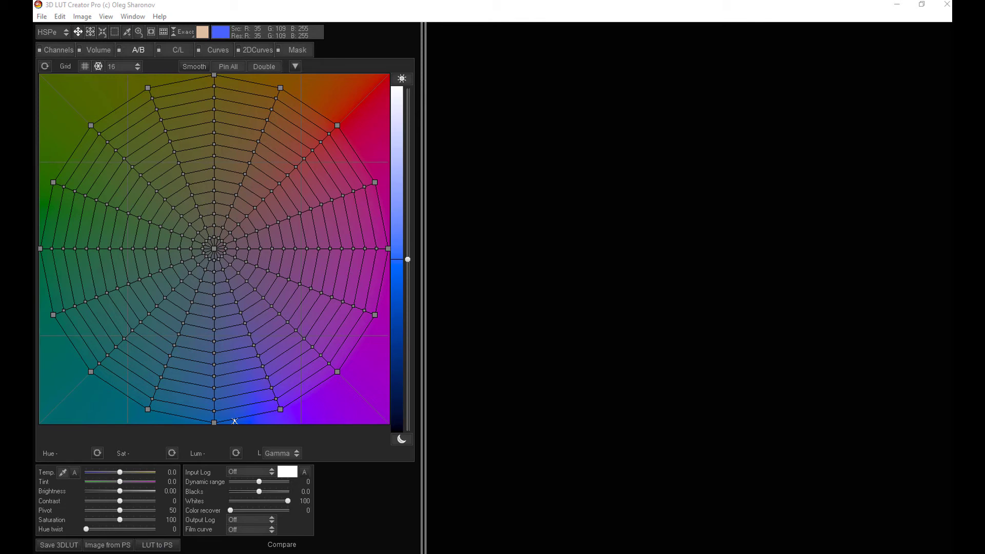
# - Open File Explorer and navigate to Local Disk (C:)\Users\ the user's profile folder
pyautogui.press('super+e')
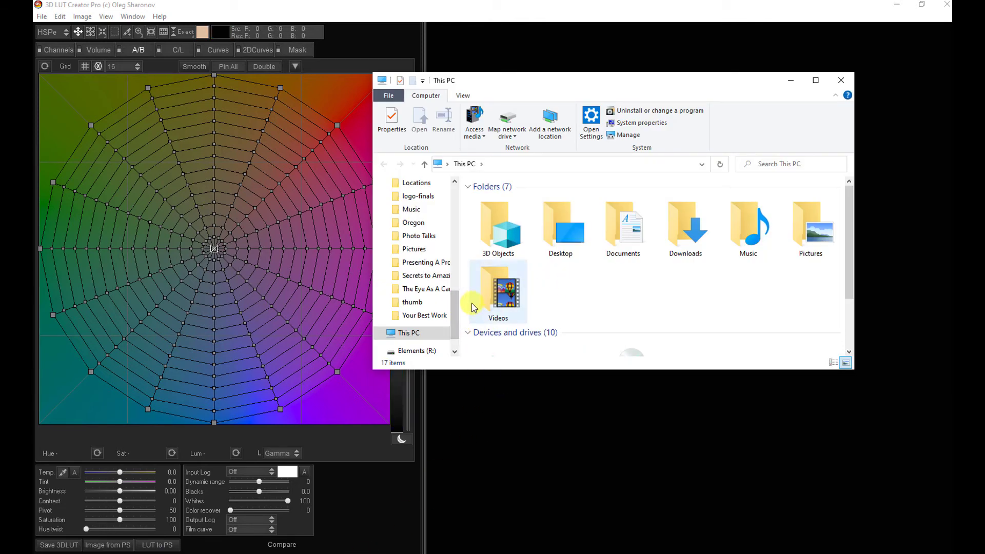
pyautogui.scroll(-1, 454, 323)
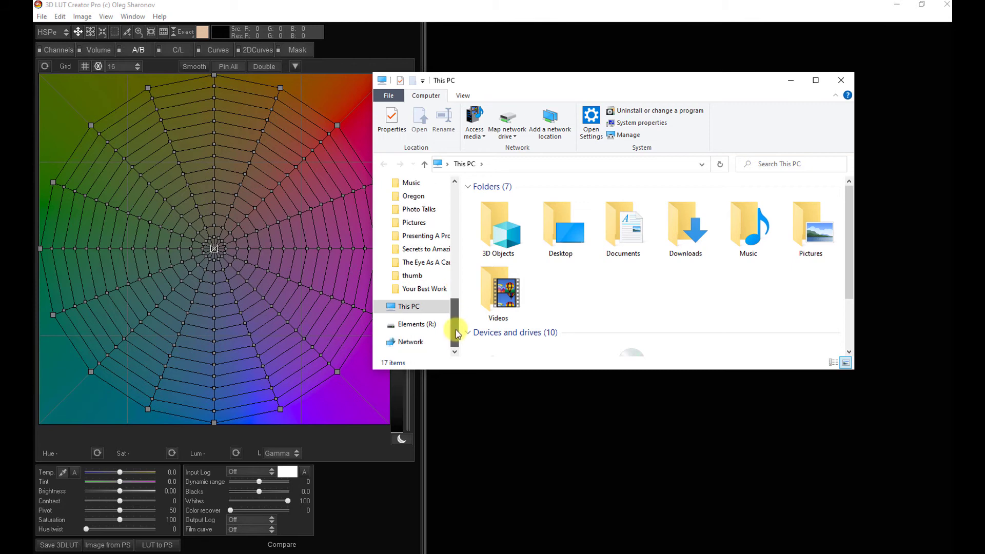
pyautogui.click(407, 307)
pyautogui.scroll(-2, 631, 288)
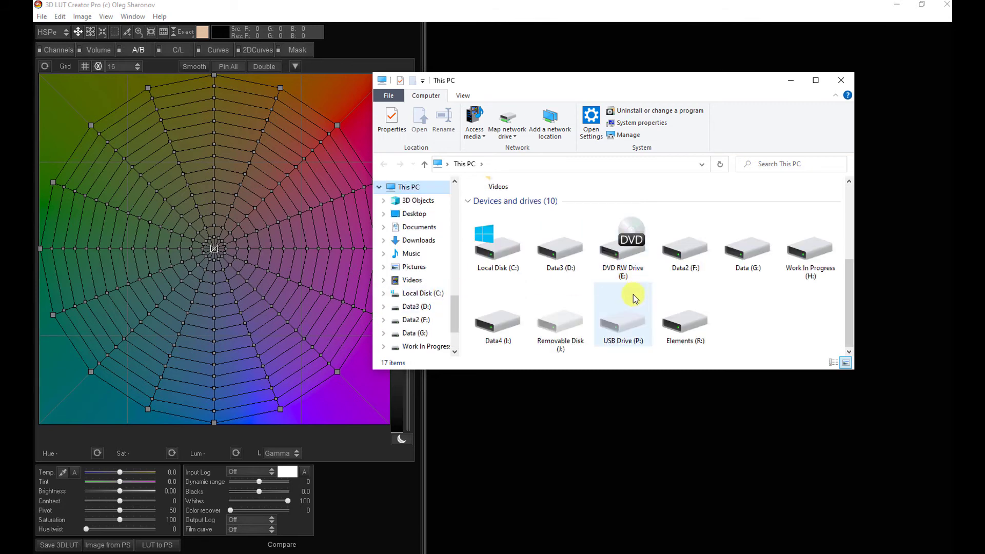
pyautogui.doubleClick(501, 266)
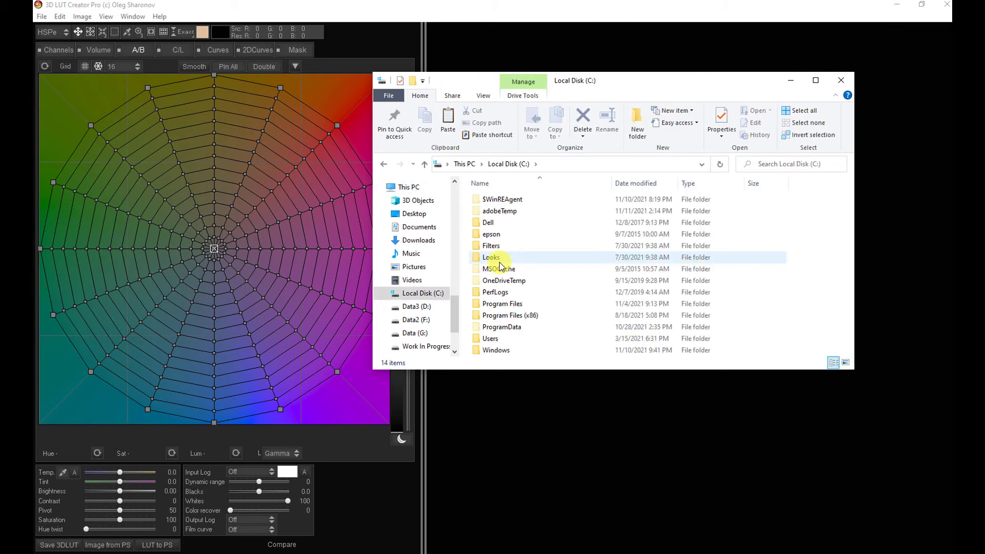
pyautogui.doubleClick(490, 339)
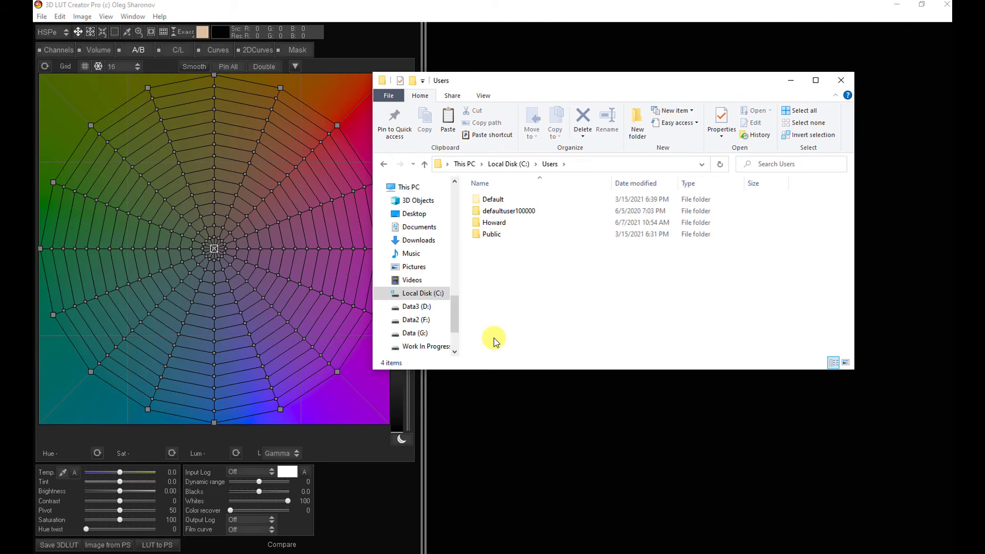
pyautogui.doubleClick(493, 222)
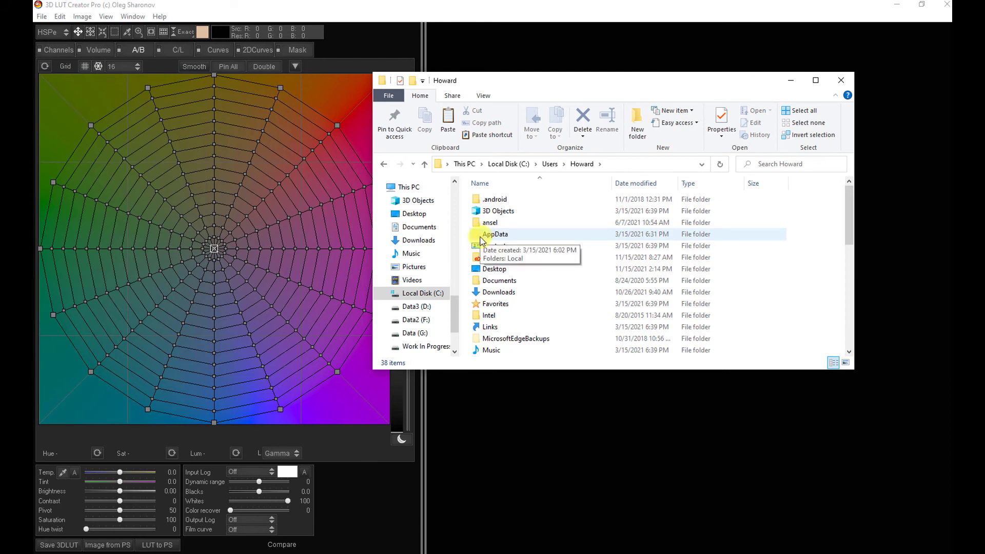
# - Turn on hidden items in the Explorer view options so AppData appears
pyautogui.click(482, 95)
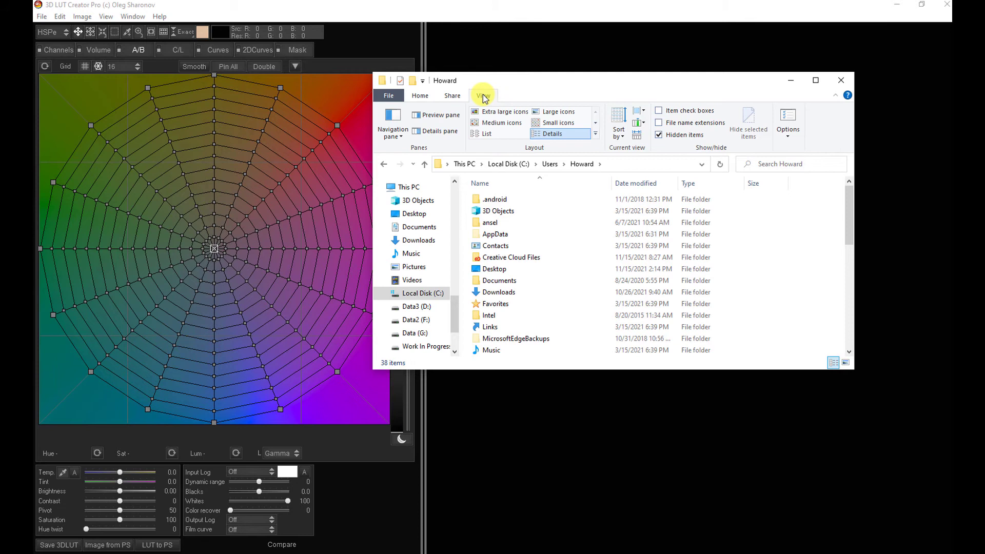
pyautogui.click(659, 136)
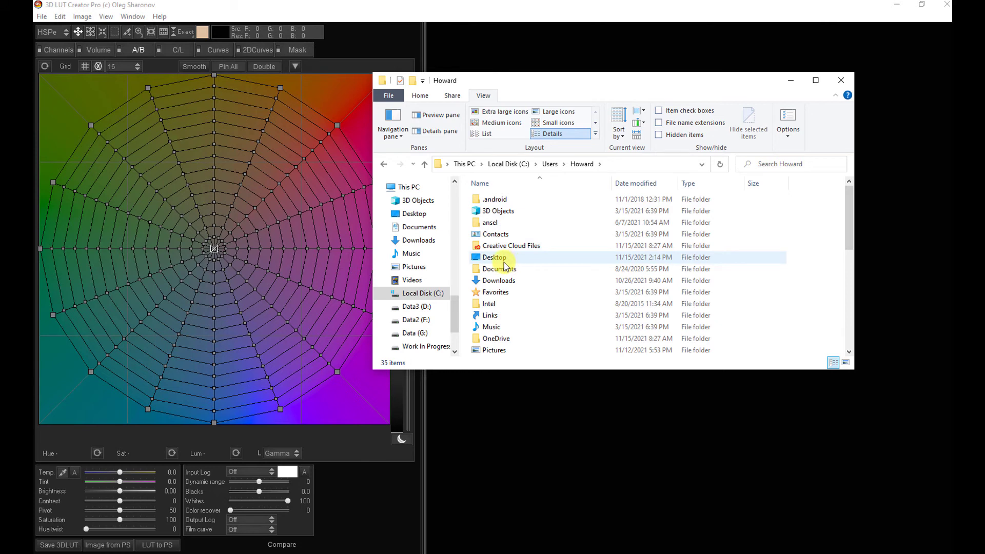
pyautogui.click(658, 136)
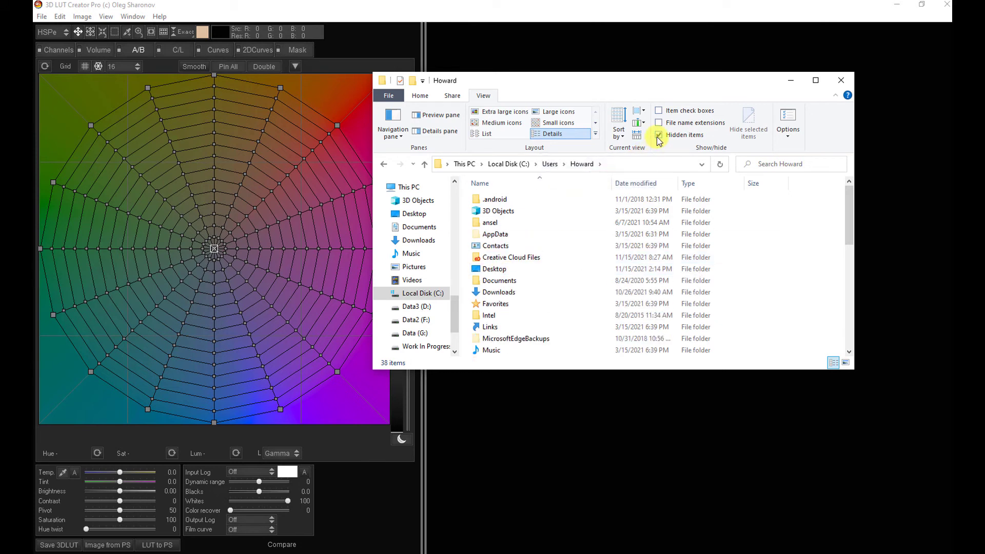
# - Open AppData\Roaming\Adobe\Adobe Photoshop 2022\Adobe Photoshop 2022 Settings and scroll to PSUserConfig
pyautogui.doubleClick(488, 233)
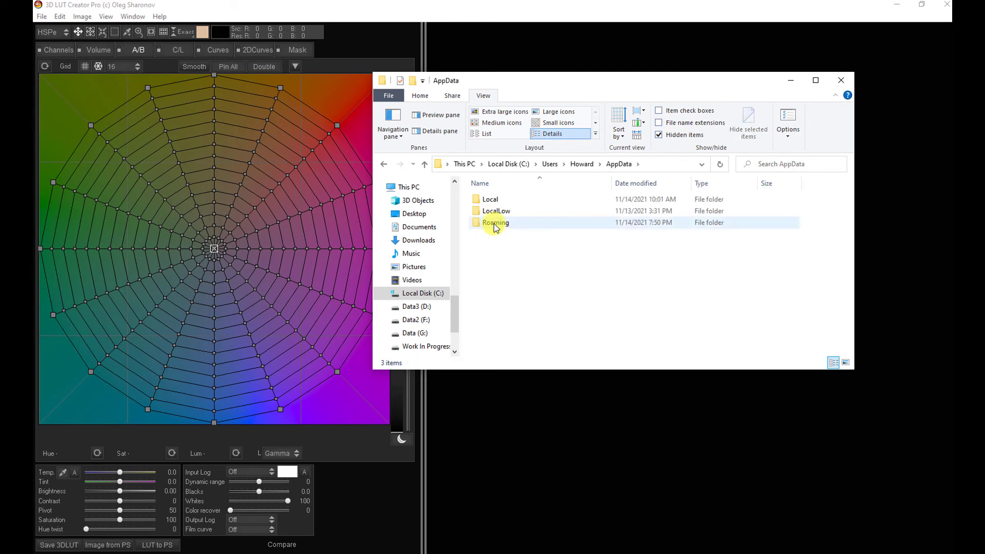
pyautogui.doubleClick(495, 225)
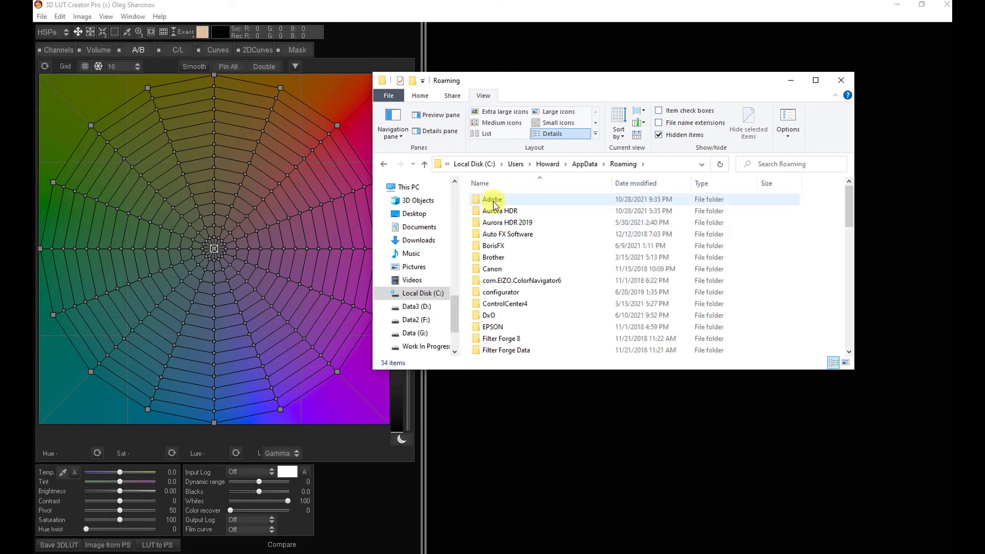
pyautogui.doubleClick(494, 200)
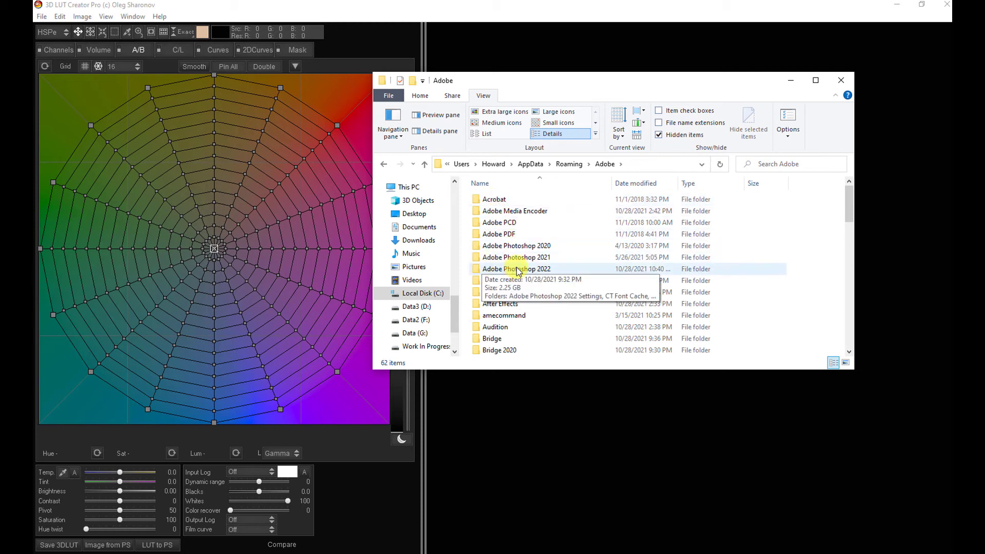
pyautogui.doubleClick(517, 270)
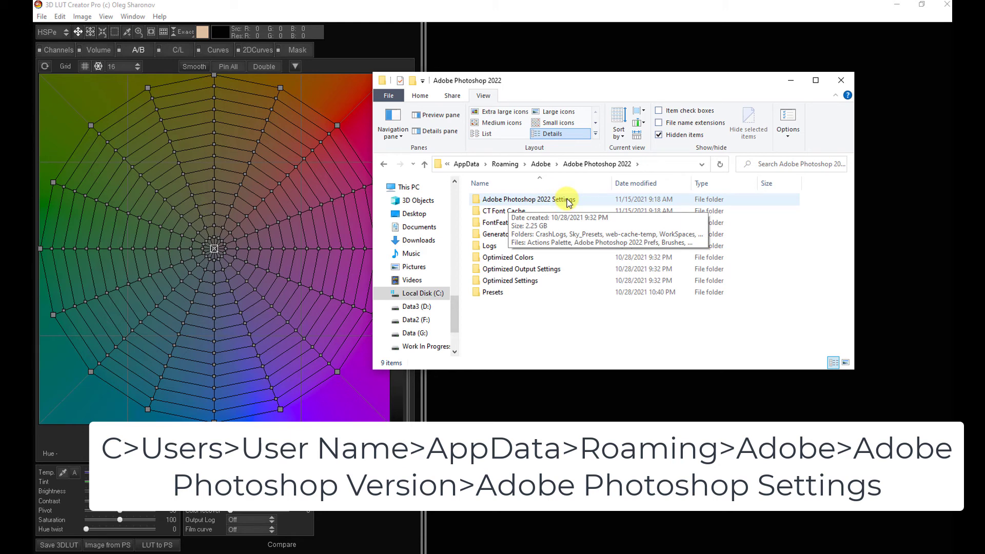
pyautogui.doubleClick(568, 200)
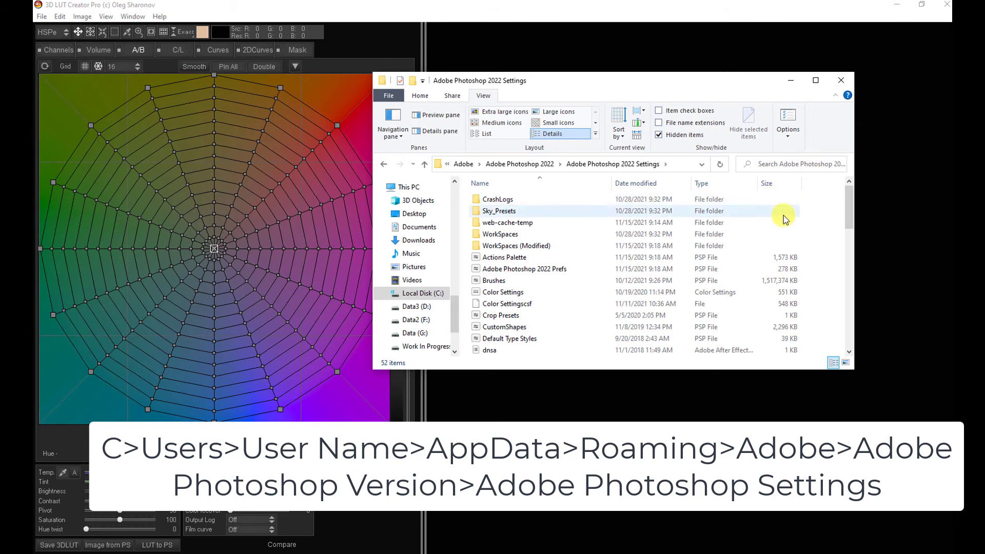
pyautogui.moveTo(848, 210); pyautogui.dragTo(855, 297)
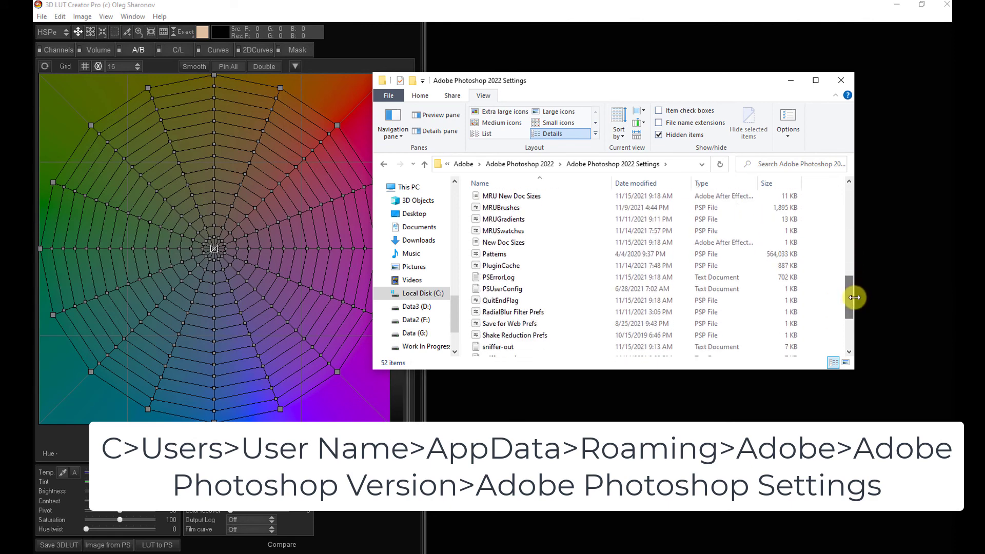
pyautogui.doubleClick(513, 290)
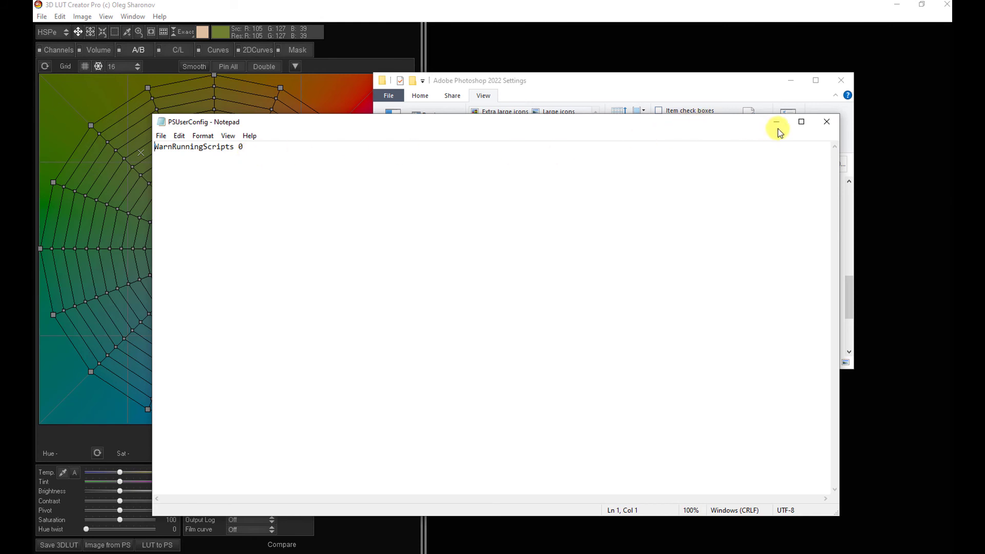
pyautogui.click(826, 127)
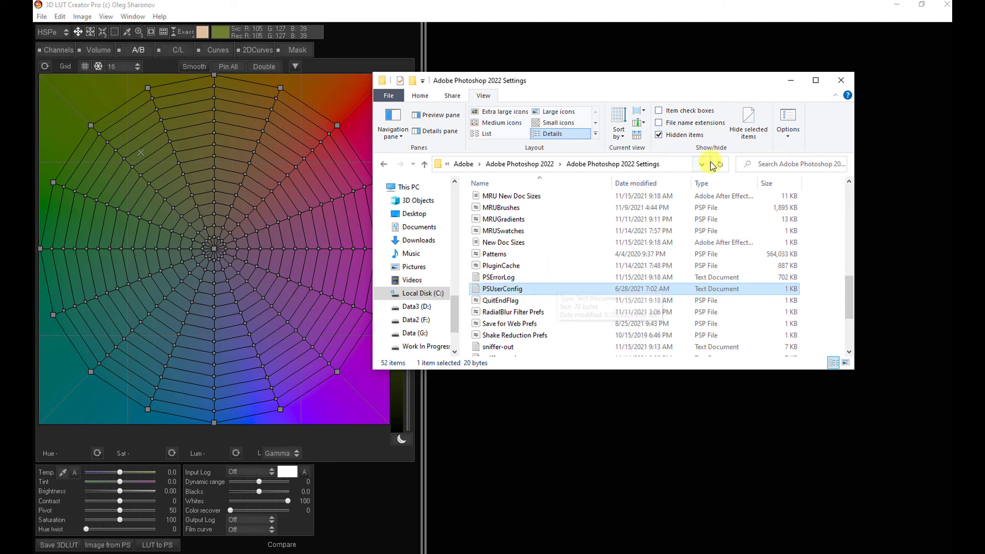
# - Launch Notepad from Windows search and type 'WarnRunningScripts 0' into a new note
pyautogui.click(168, 547)
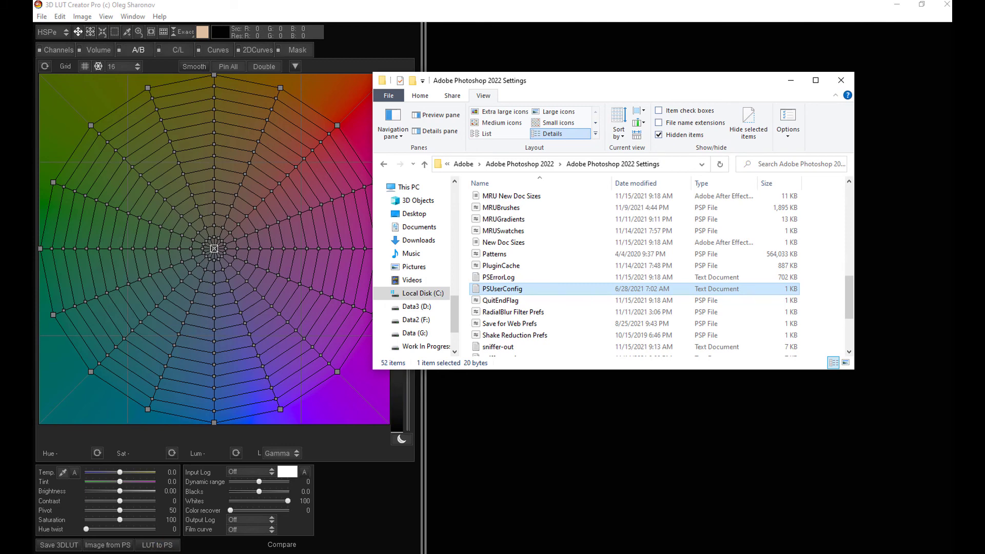
pyautogui.press('super+s')
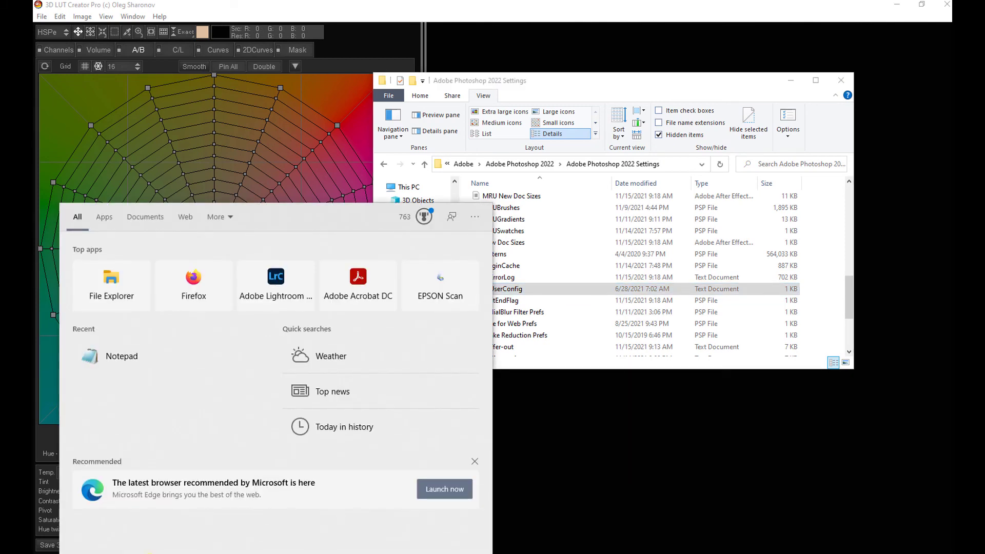
pyautogui.write('n')
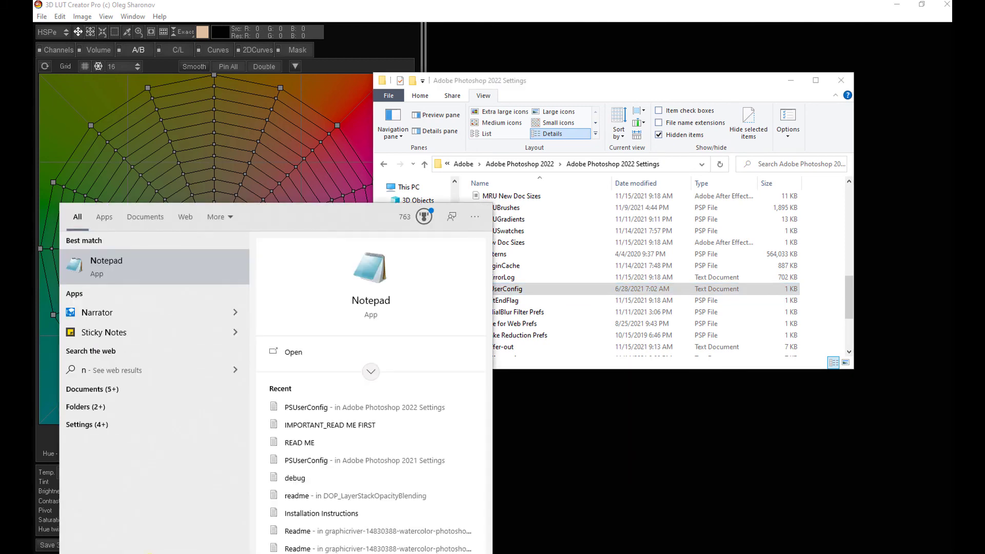
pyautogui.write('otebook')
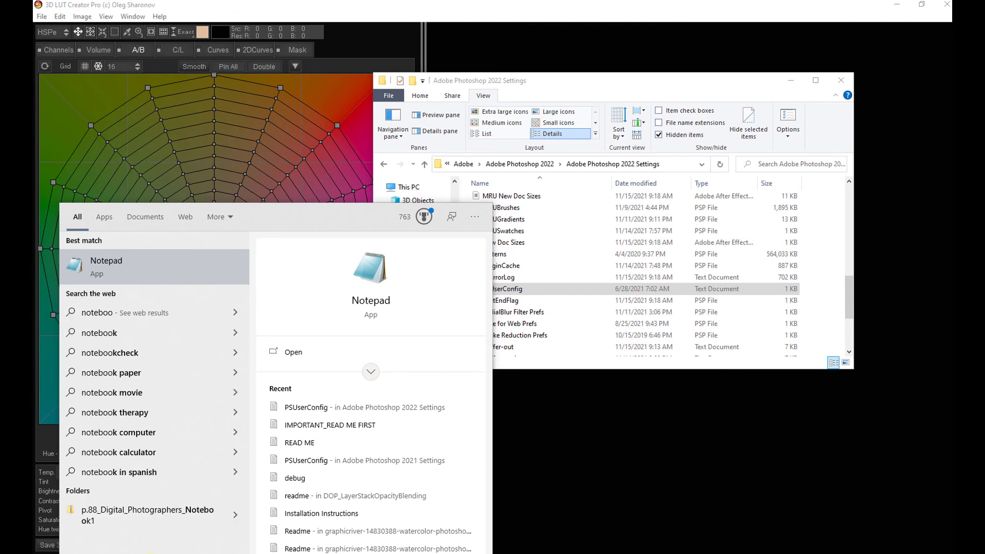
pyautogui.click(137, 260)
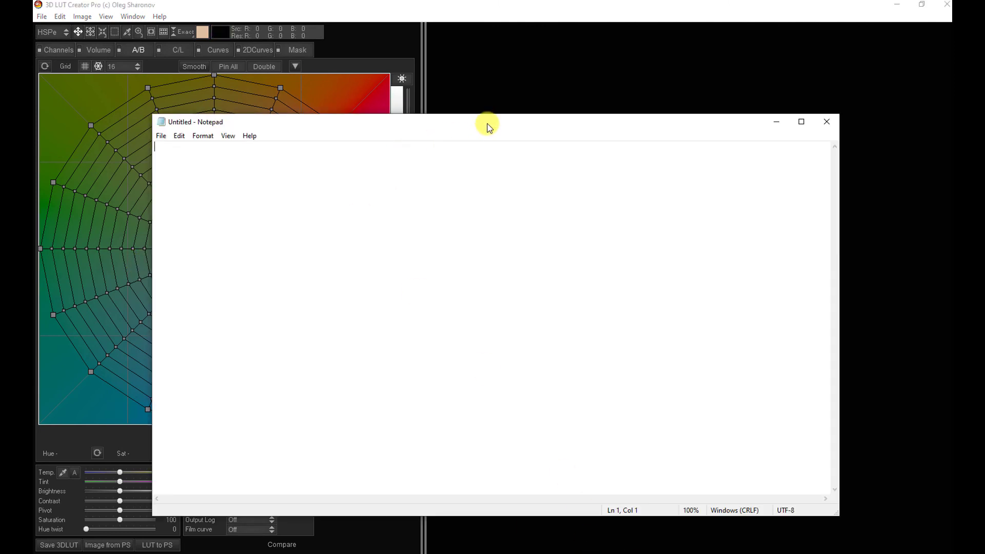
pyautogui.moveTo(486, 125); pyautogui.dragTo(495, 111)
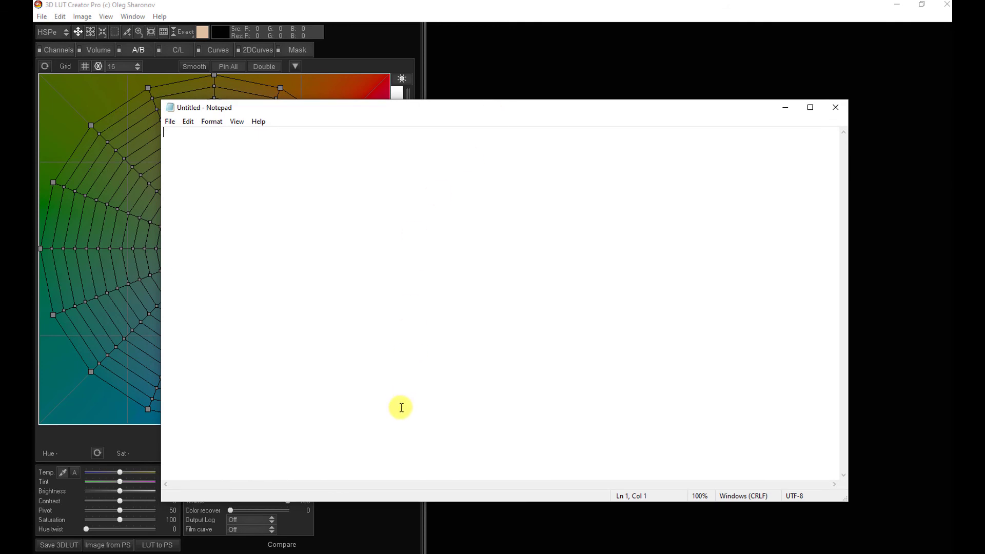
pyautogui.write('War')
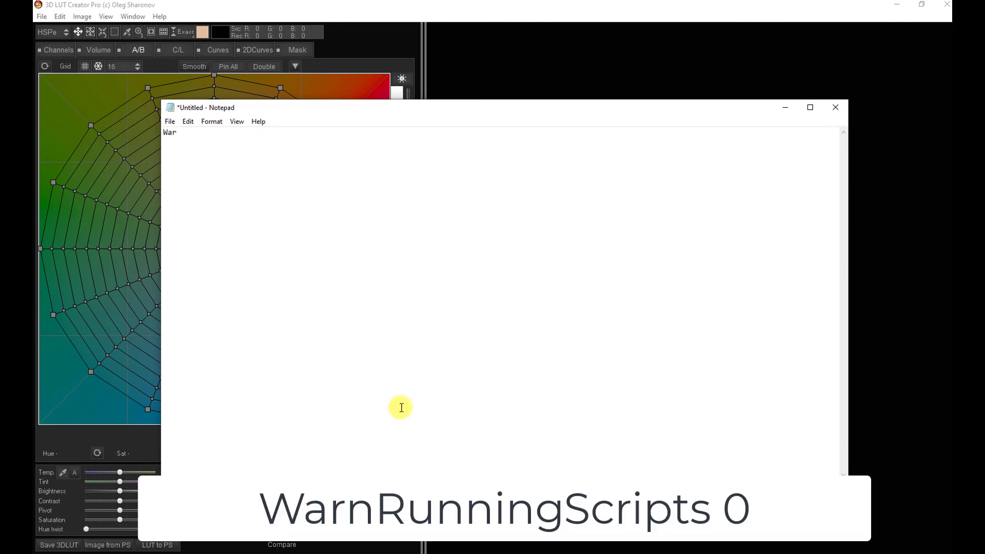
pyautogui.write('nRunningScripts 0')
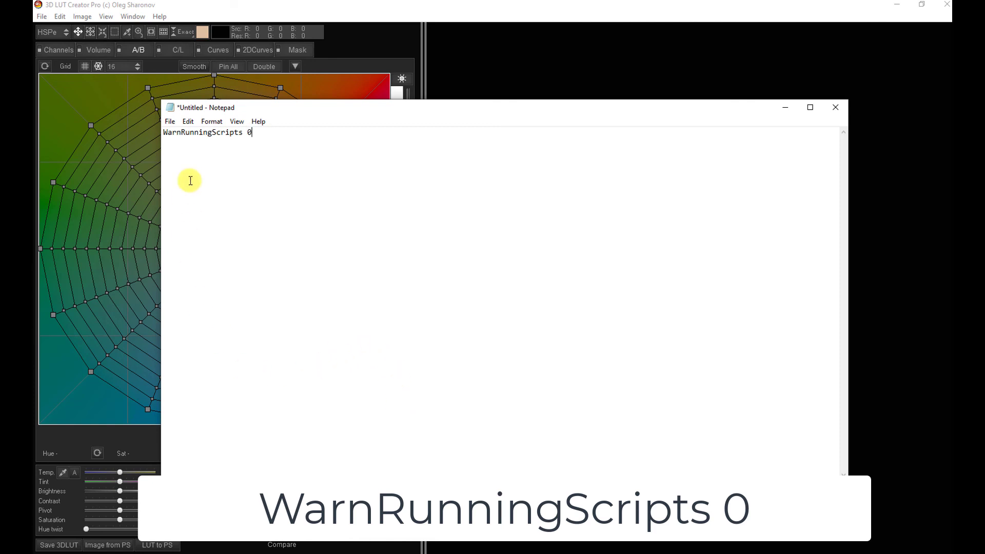
pyautogui.click(170, 123)
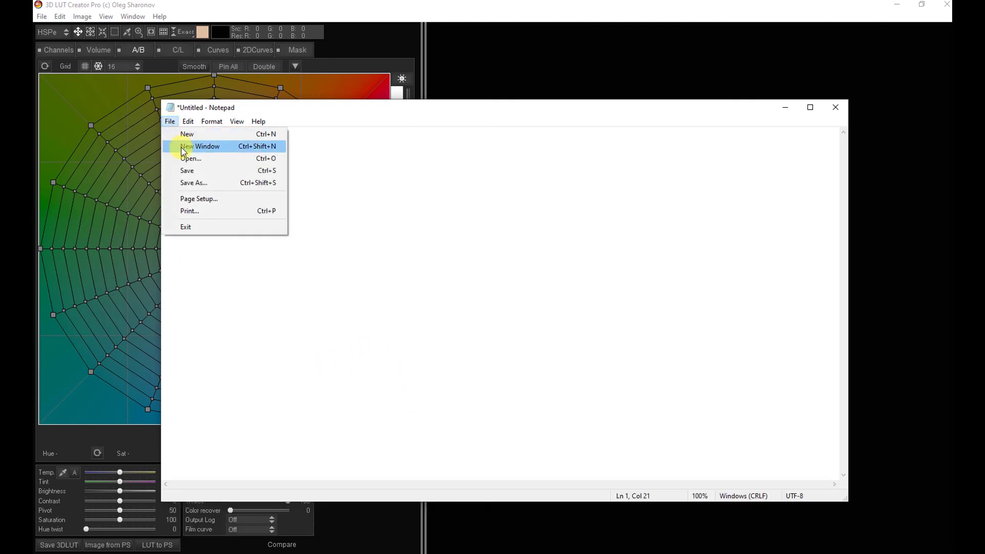
pyautogui.click(192, 174)
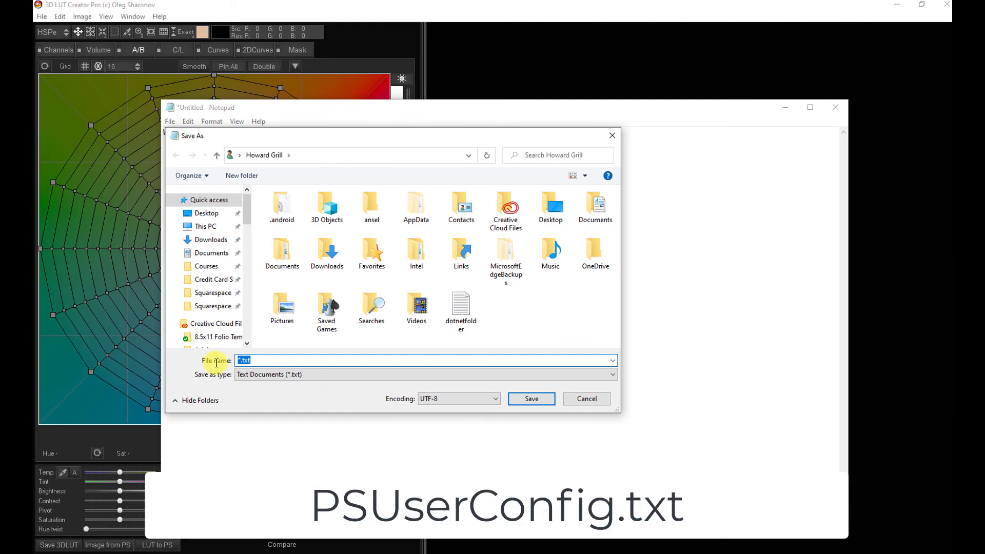
pyautogui.write('PSUserConfig')
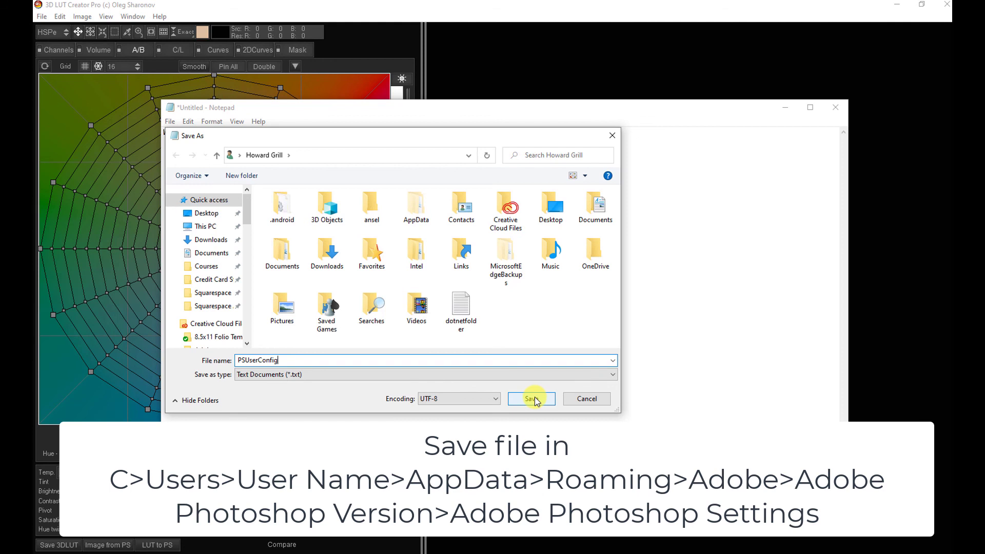
# - Cancel Save As and close the untitled note, raising the save-changes prompt
pyautogui.click(586, 398)
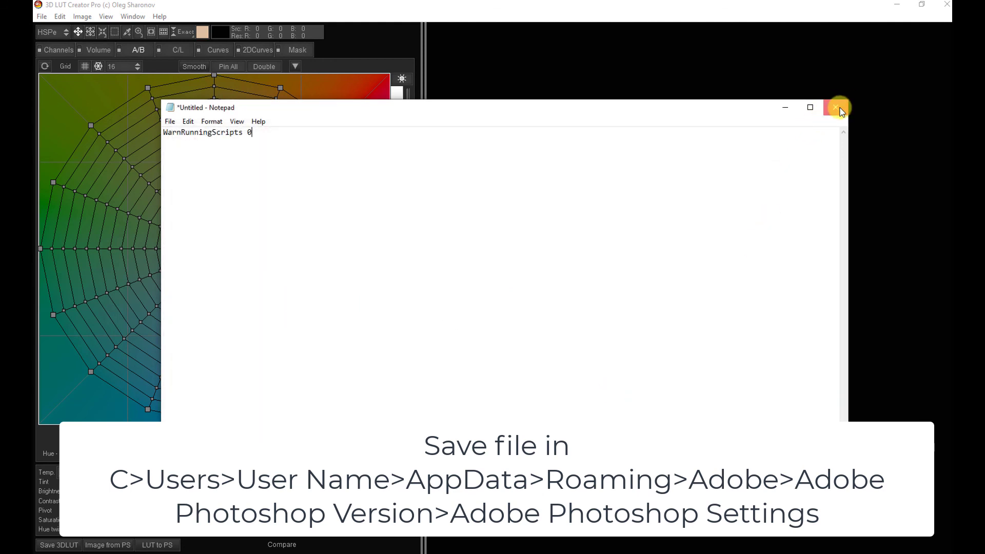
pyautogui.click(836, 107)
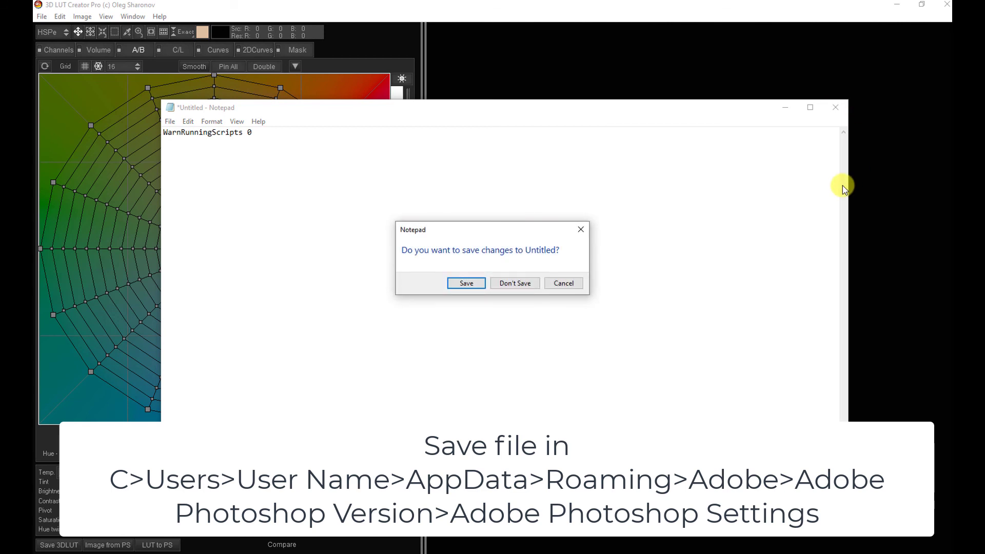